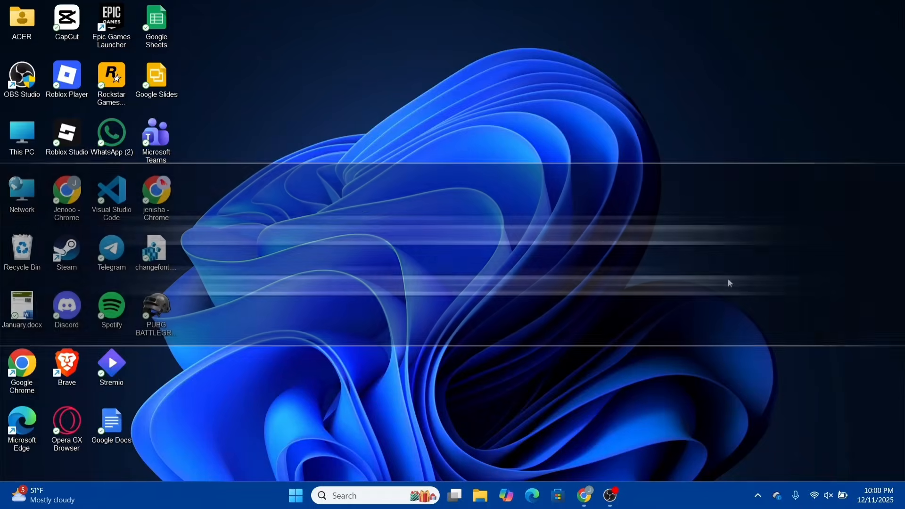
# Check the Airplane mode toggle in the quick settings and close them again
pyautogui.click(816, 493)
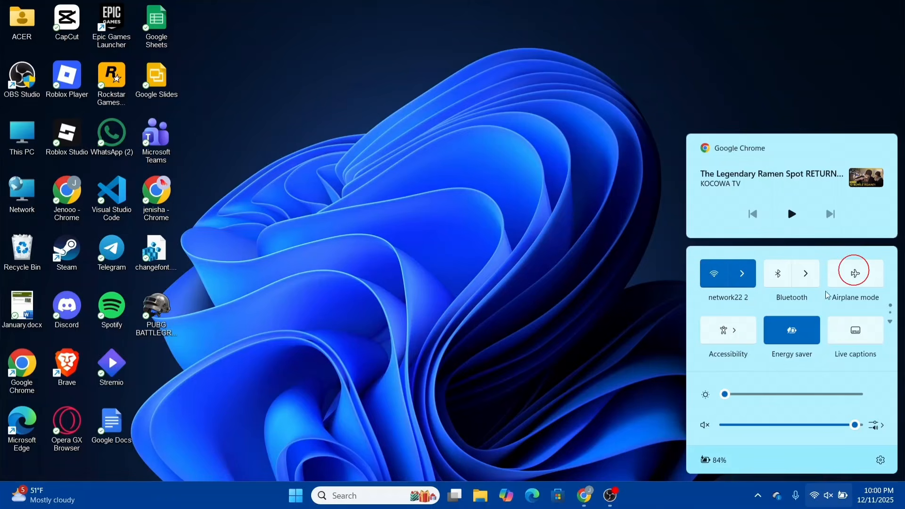
pyautogui.click(616, 304)
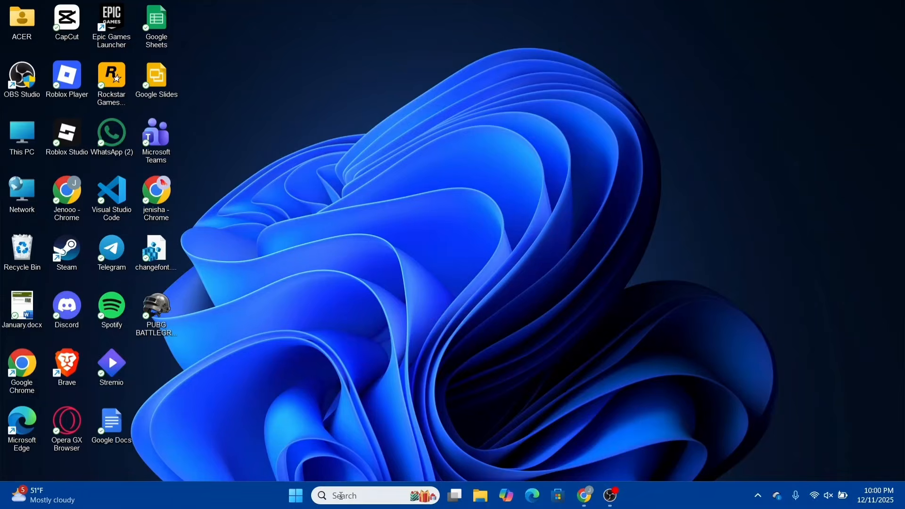
pyautogui.click(342, 496)
pyautogui.write('tasj')
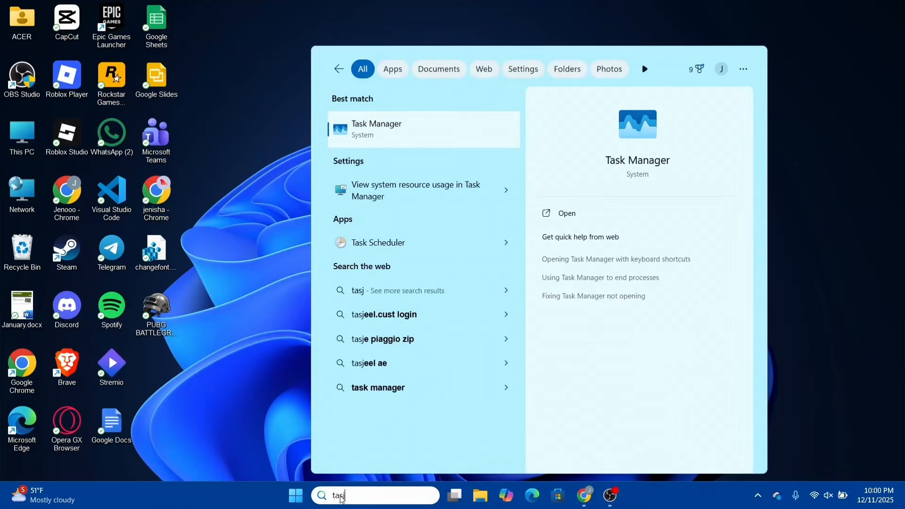
pyautogui.press('BackSpace')
pyautogui.press('Escape')
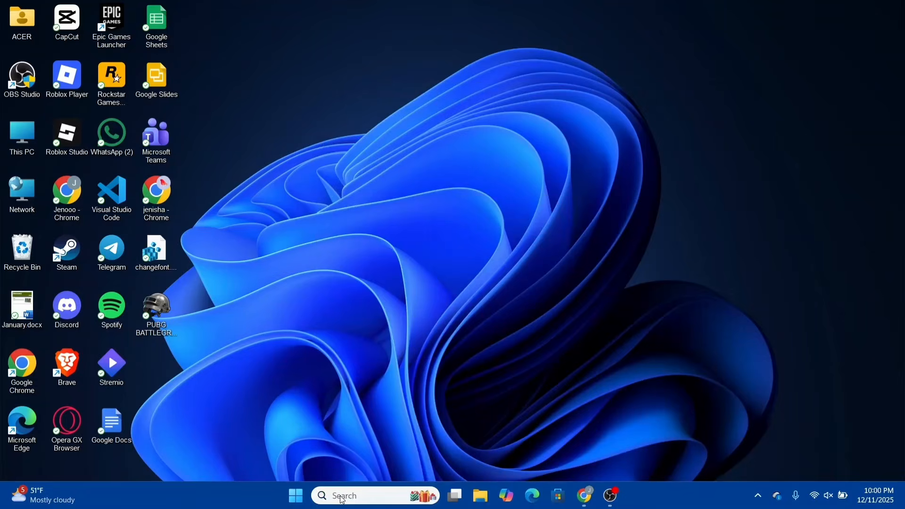
# Open Task Manager, view the End task option for a running process, and close Task Manager
pyautogui.hotkey('ctrl', 'shift', 'Escape')
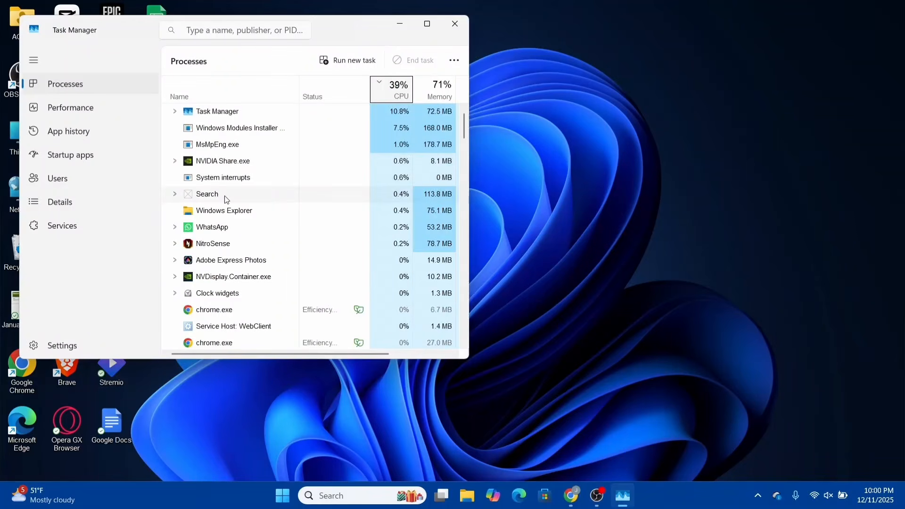
pyautogui.rightClick(224, 196)
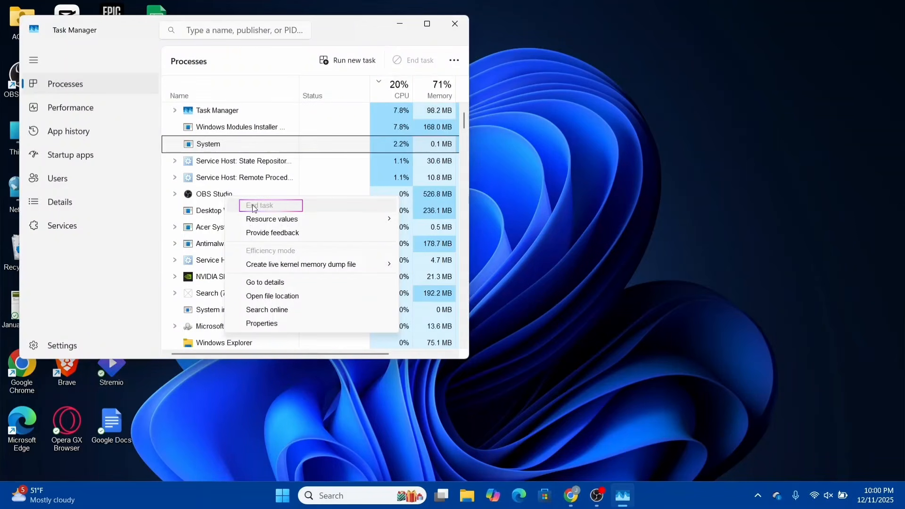
pyautogui.click(465, 24)
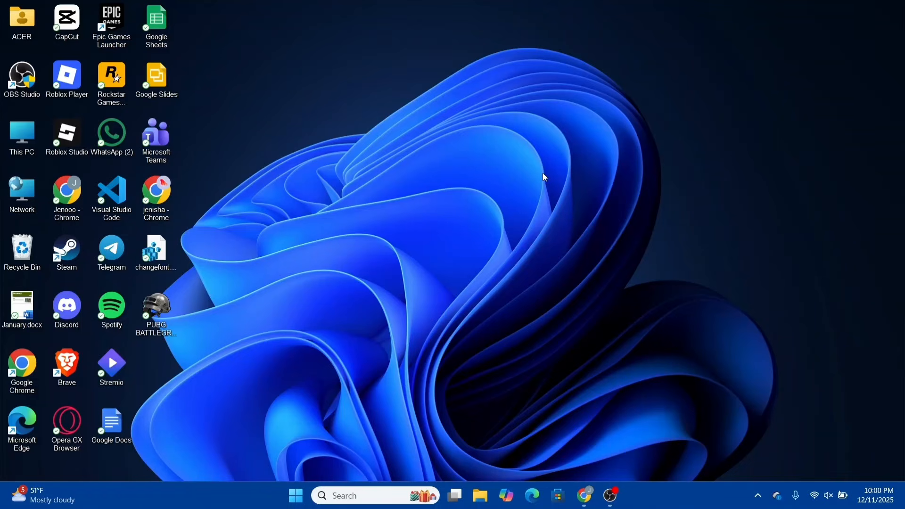
# Search Windows for Credential Manager and open it
pyautogui.press('super+s')
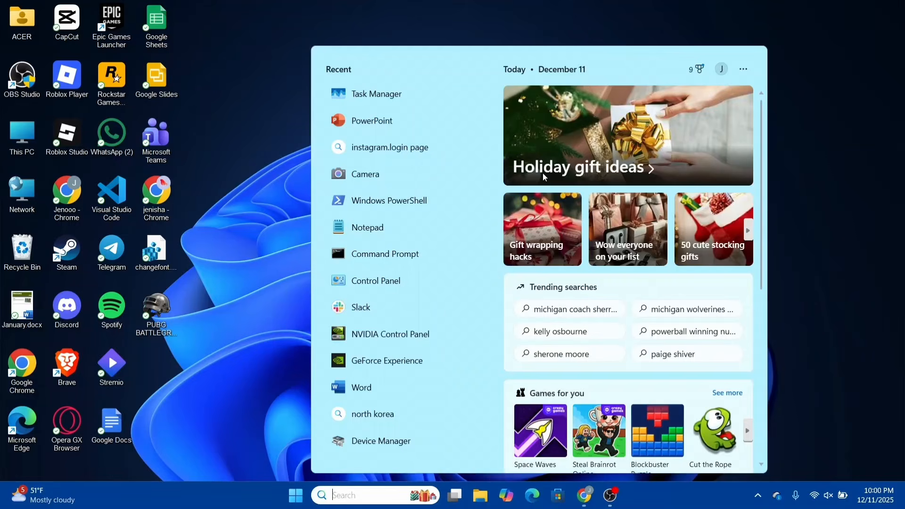
pyautogui.write('credent')
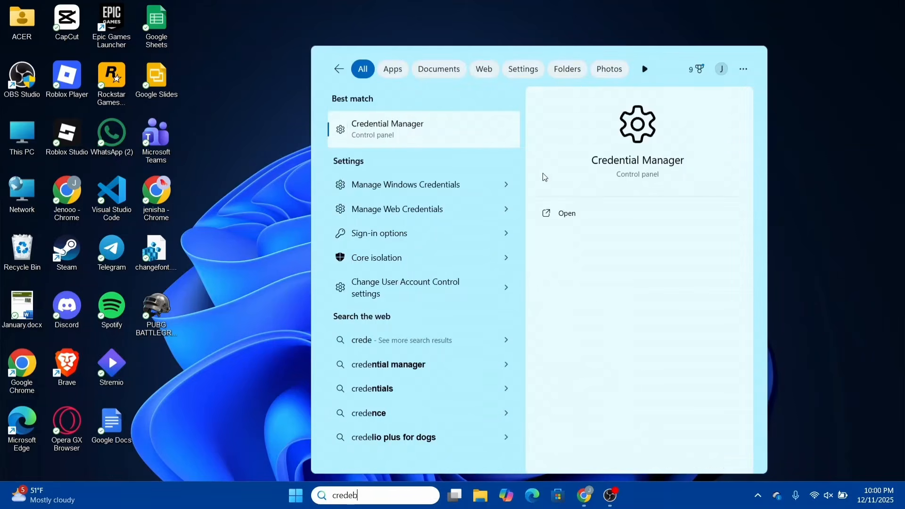
pyautogui.write('i')
pyautogui.press('Escape')
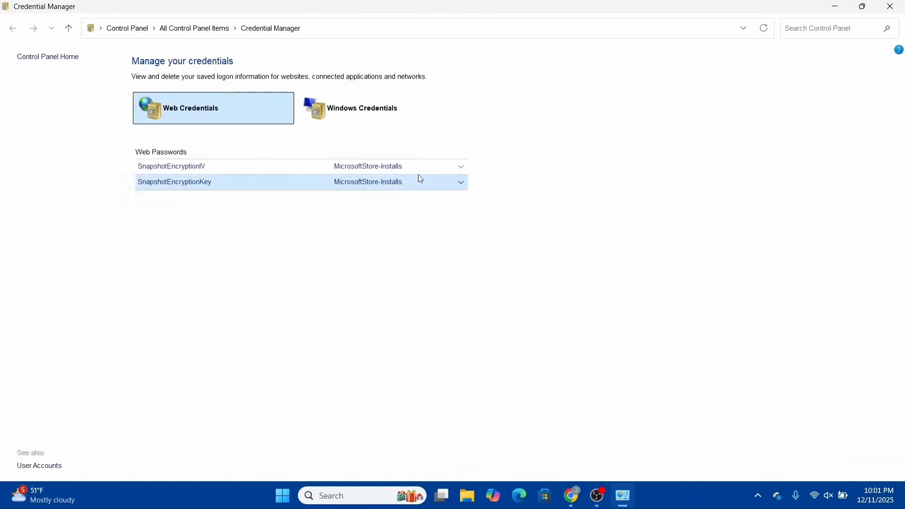
# Inspect the SnapshotEncryptionIV web credential and the DriveFS generic credential's details, and close Credential Manager
pyautogui.click(440, 171)
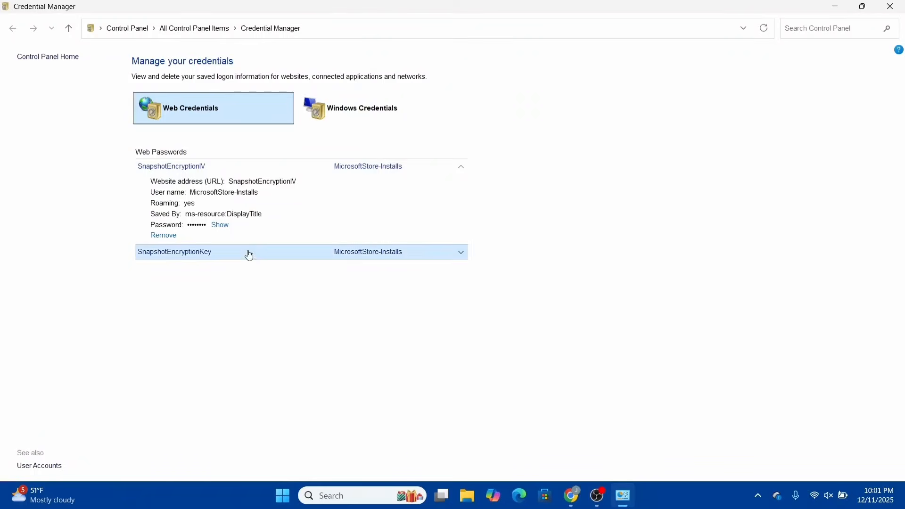
pyautogui.click(332, 118)
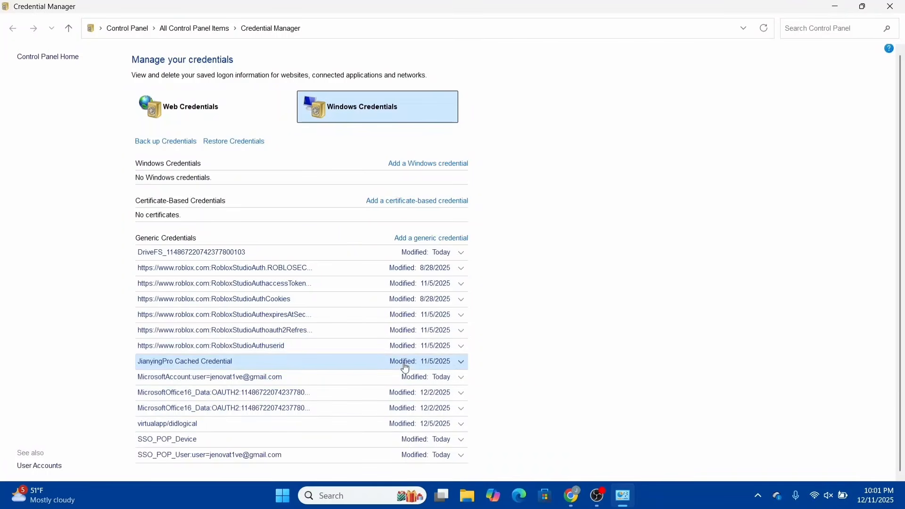
pyautogui.click(462, 254)
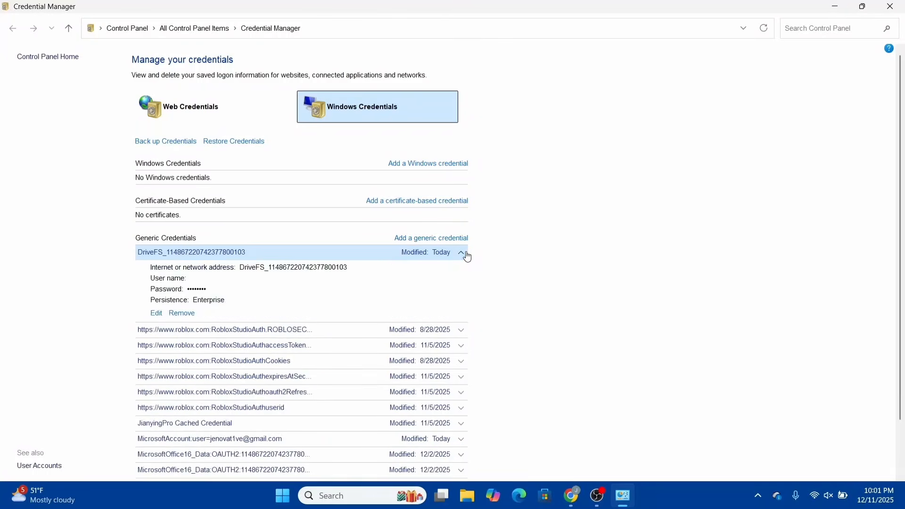
pyautogui.click(462, 254)
pyautogui.click(467, 255)
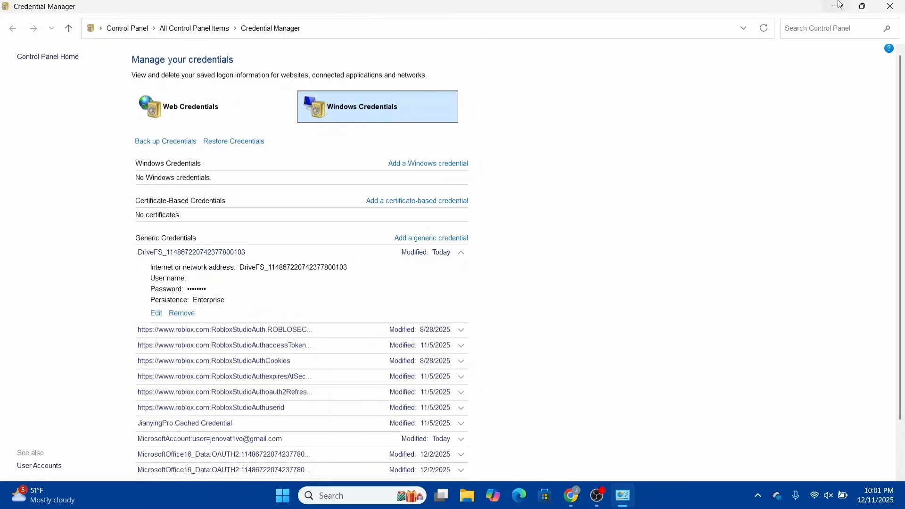
pyautogui.click(891, 7)
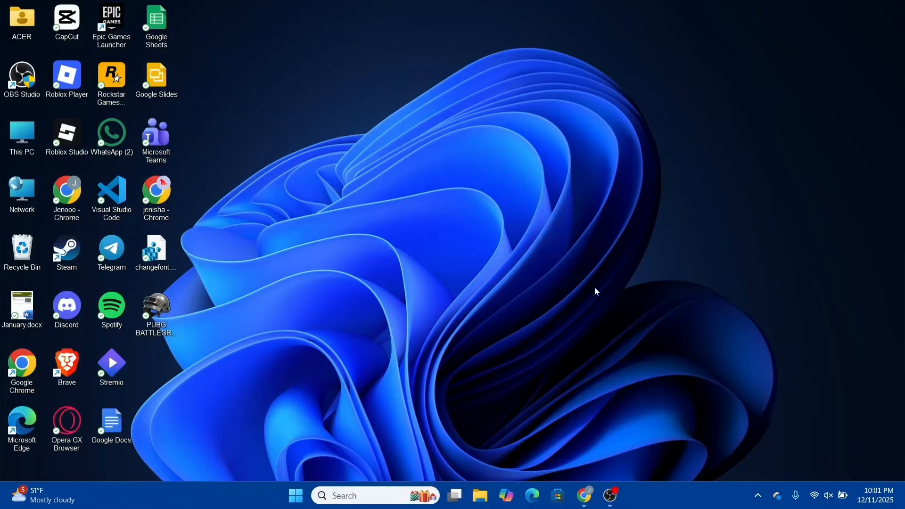
# Open Programs and Features by running appwiz.cpl
pyautogui.press('super+r')
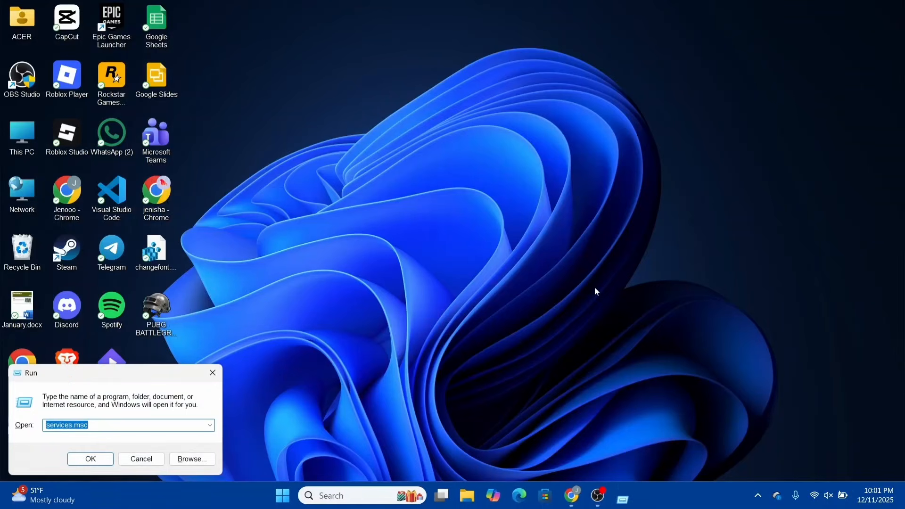
pyautogui.write('appwi')
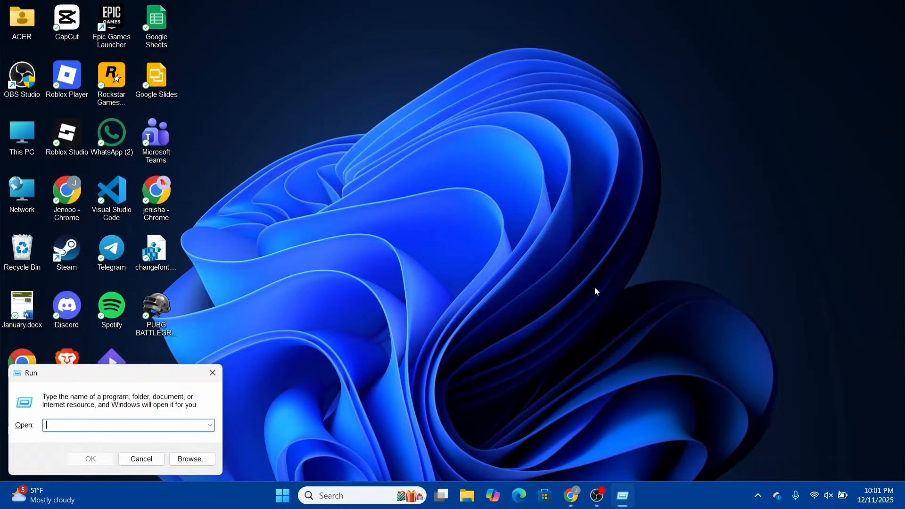
pyautogui.write('z.cpl')
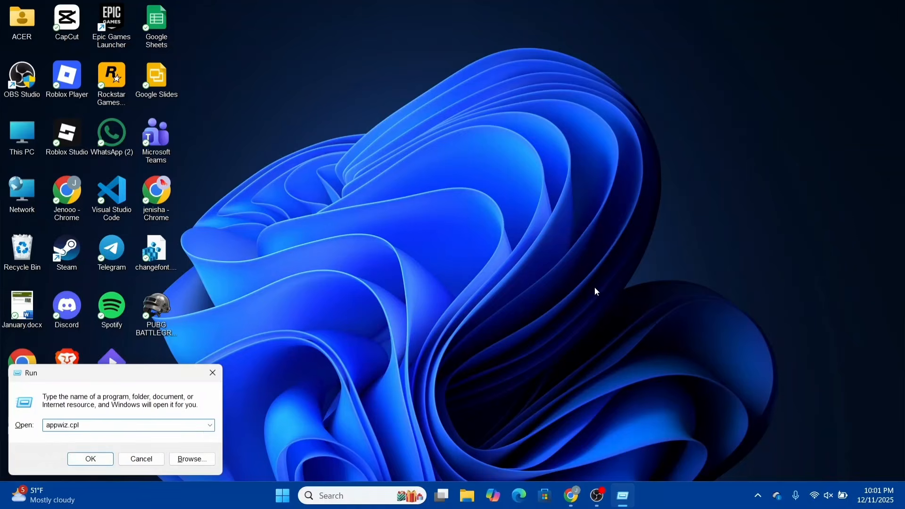
pyautogui.press('Return')
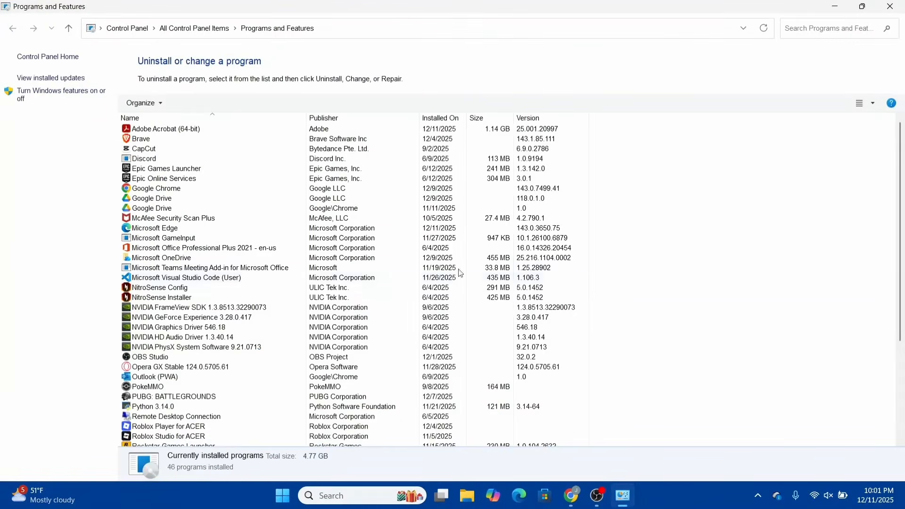
# Try to uninstall Outlook (PWA) from the list of installed programs
pyautogui.click(133, 380)
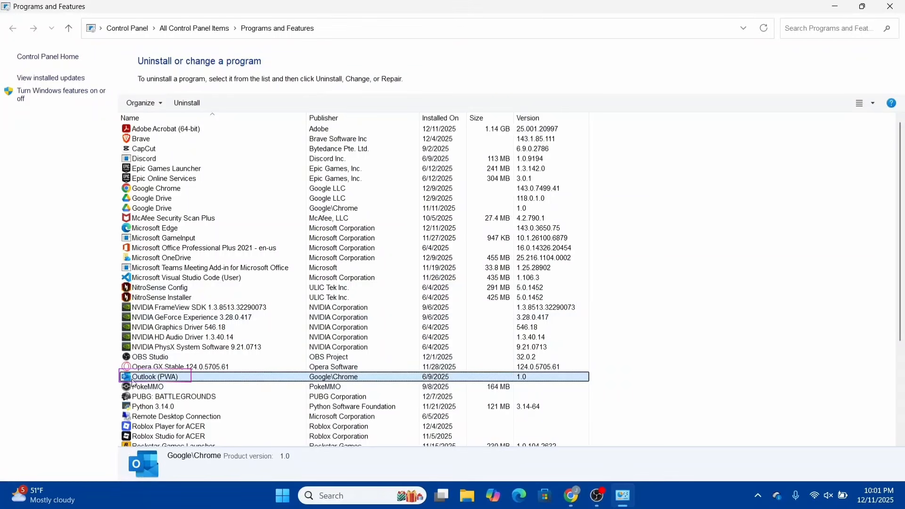
pyautogui.rightClick(133, 381)
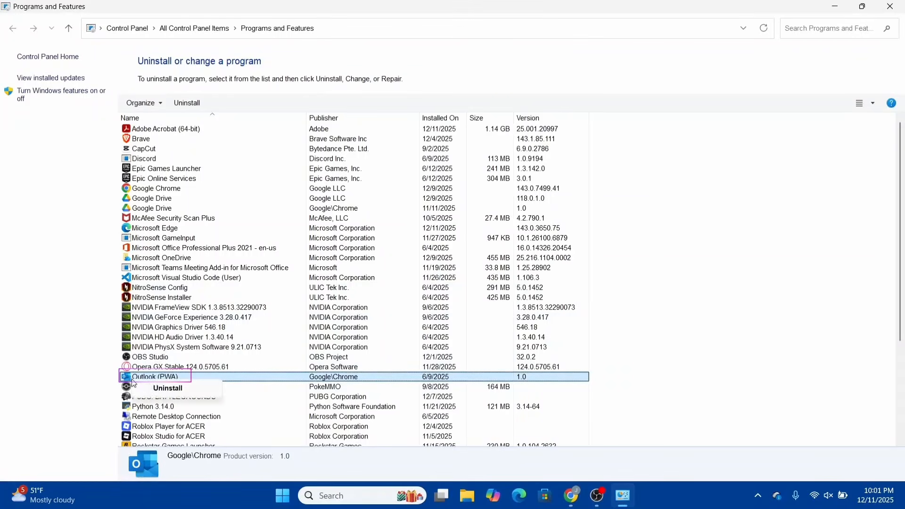
pyautogui.click(223, 379)
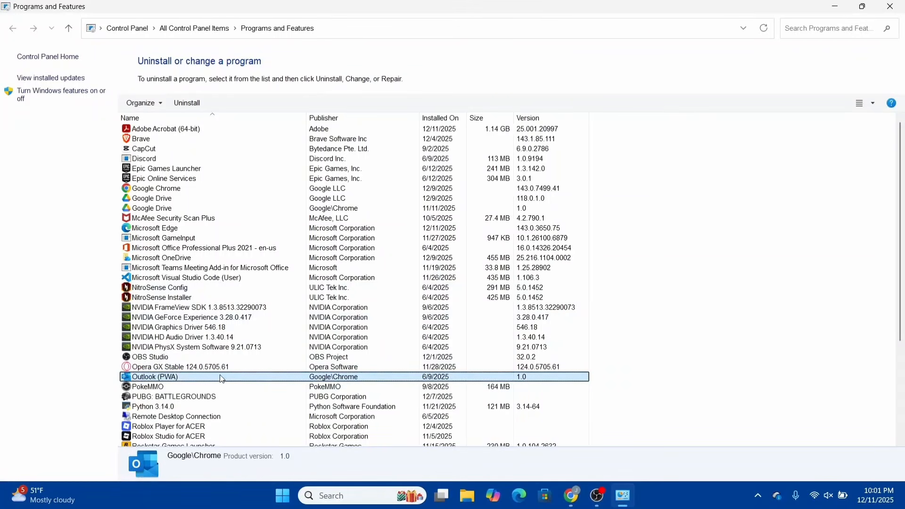
pyautogui.rightClick(243, 381)
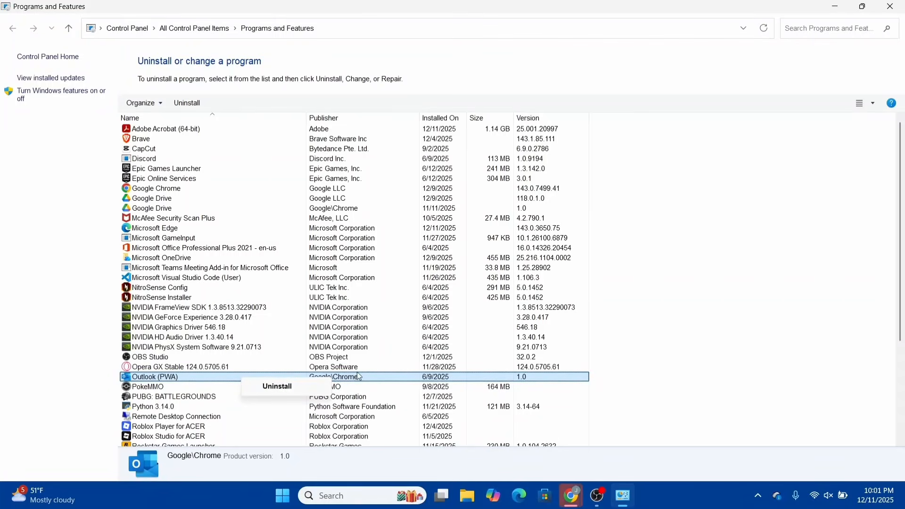
pyautogui.scroll(-4, 259, 279)
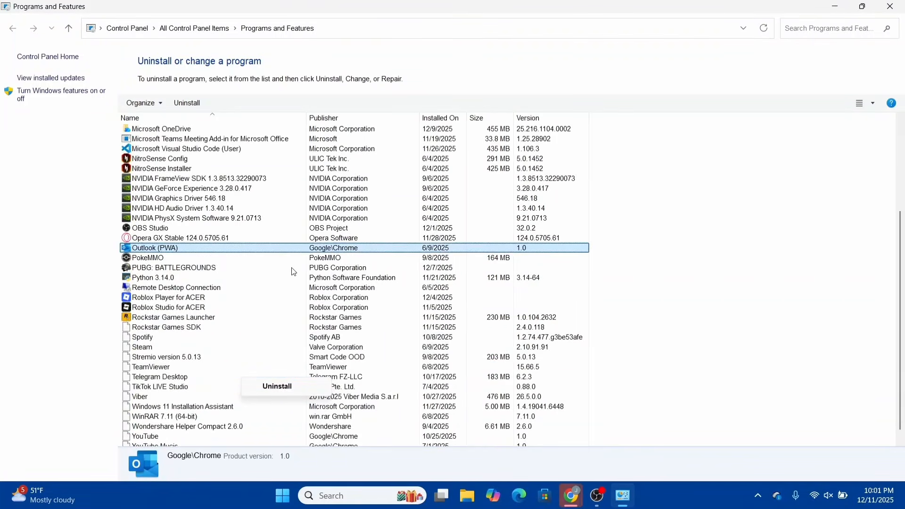
pyautogui.rightClick(272, 251)
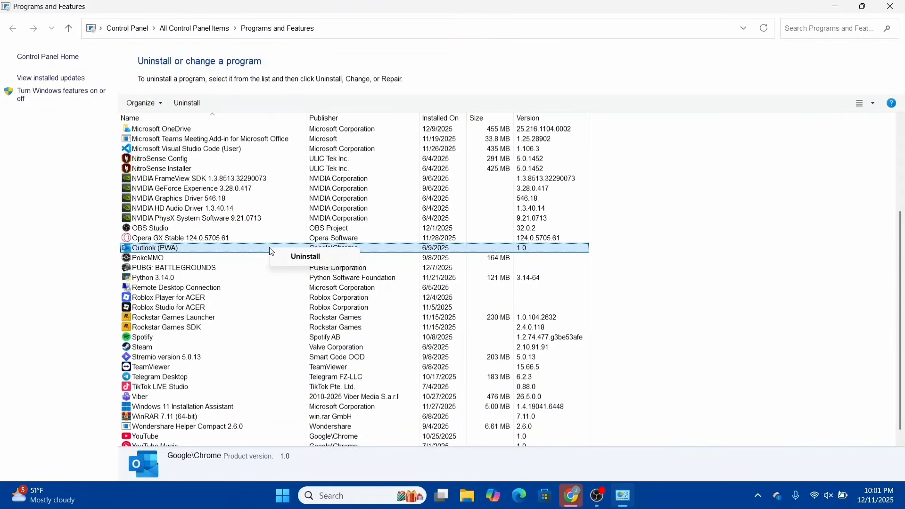
pyautogui.click(168, 250)
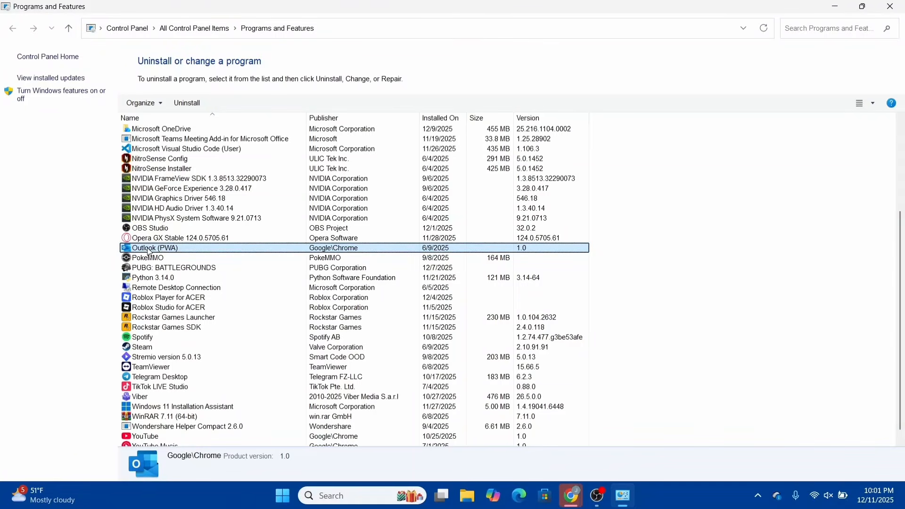
pyautogui.click(150, 254)
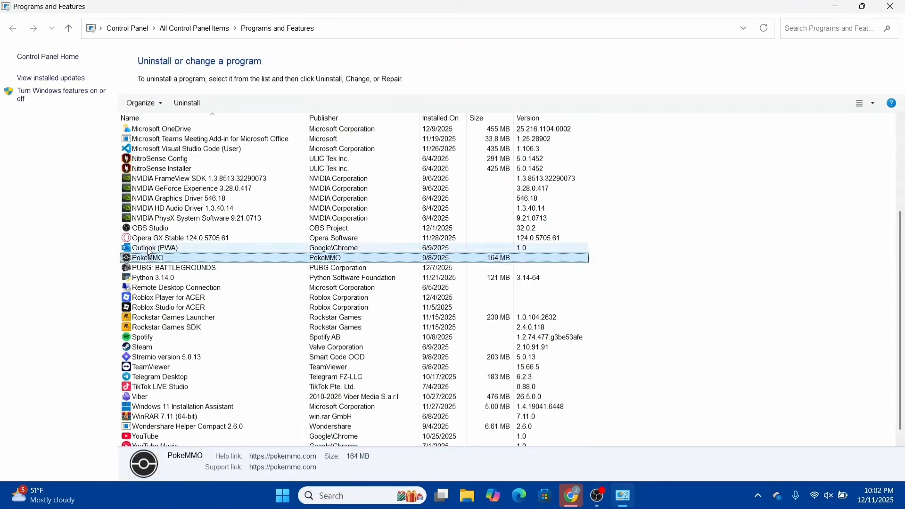
pyautogui.rightClick(150, 252)
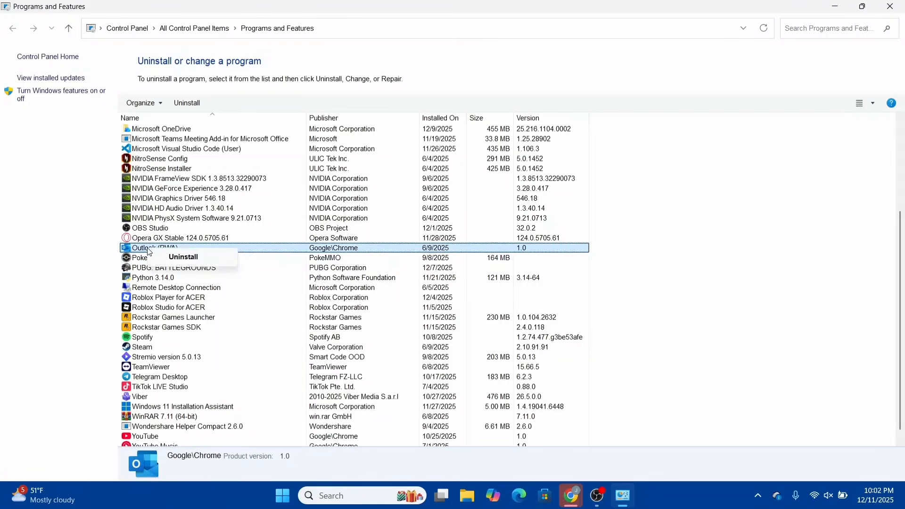
pyautogui.rightClick(468, 253)
pyautogui.click(422, 281)
pyautogui.click(422, 281)
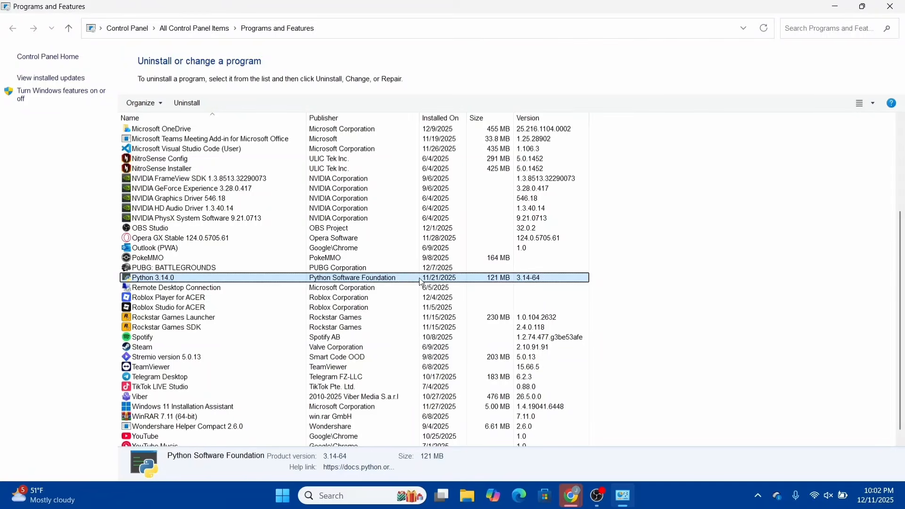
pyautogui.rightClick(292, 281)
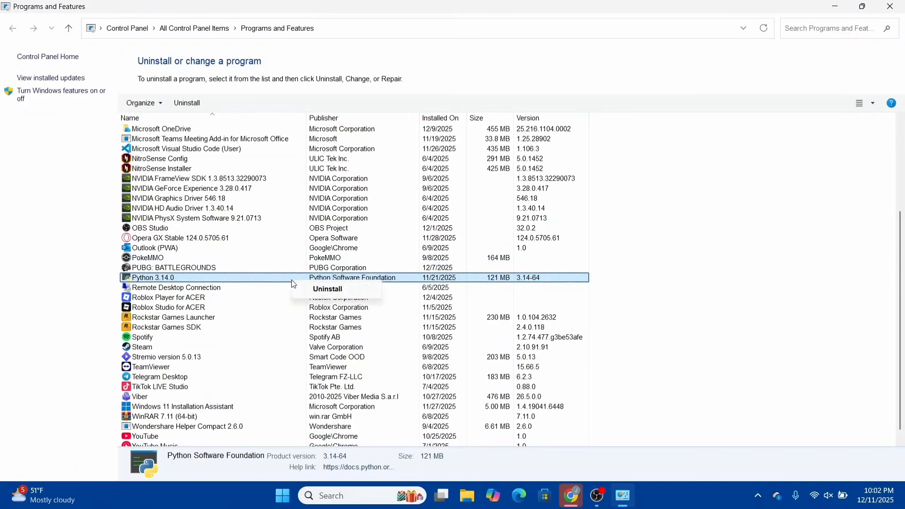
pyautogui.click(266, 251)
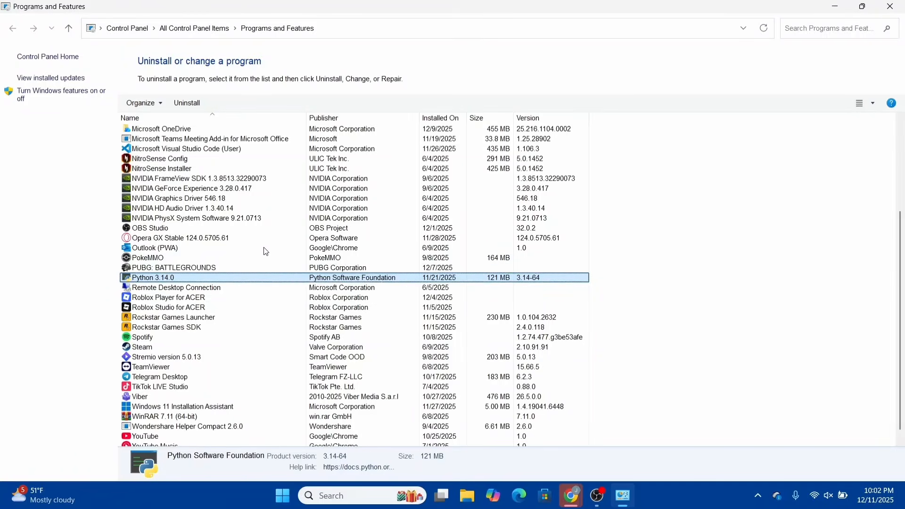
# Close Programs and Features and cancel the uninstallation of Outlook (PWA)
pyautogui.rightClick(266, 251)
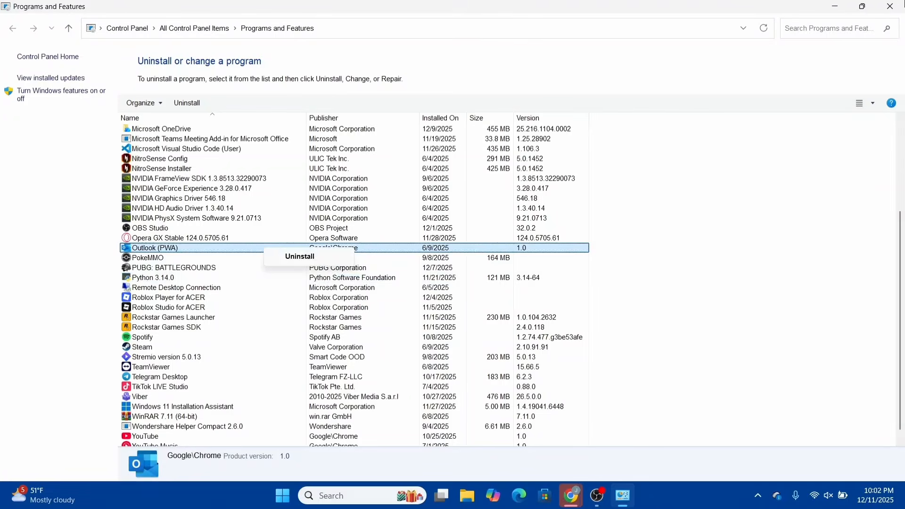
pyautogui.click(881, 4)
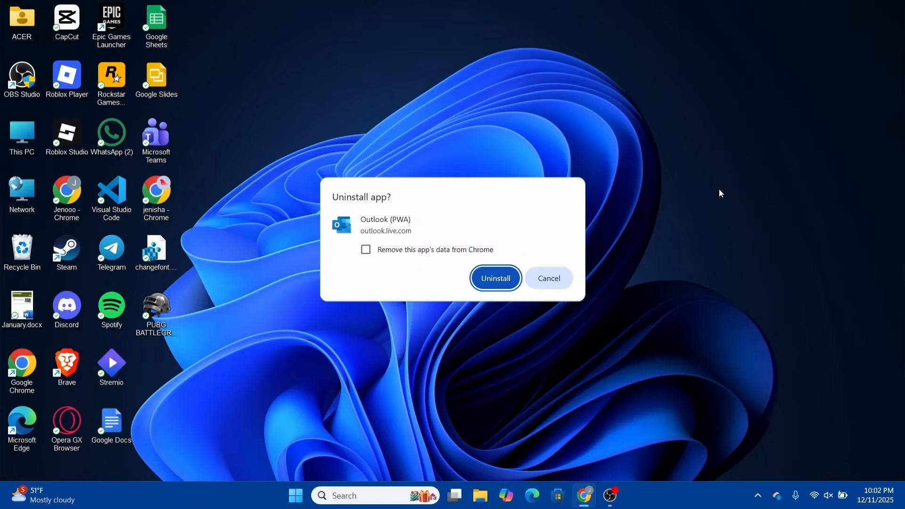
pyautogui.click(563, 275)
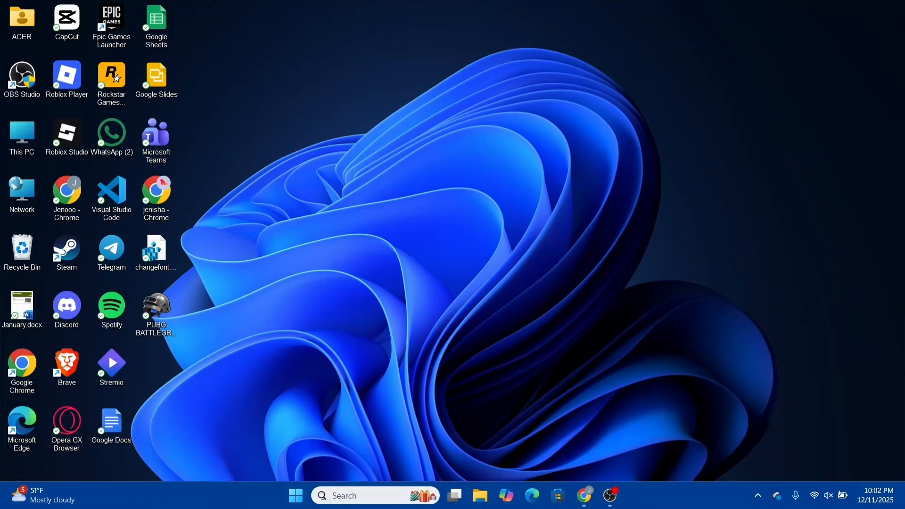
# Open Control Panel and bring up the Mail (Microsoft Outlook) setup by searching for "mai"
pyautogui.click(338, 499)
pyautogui.write('control')
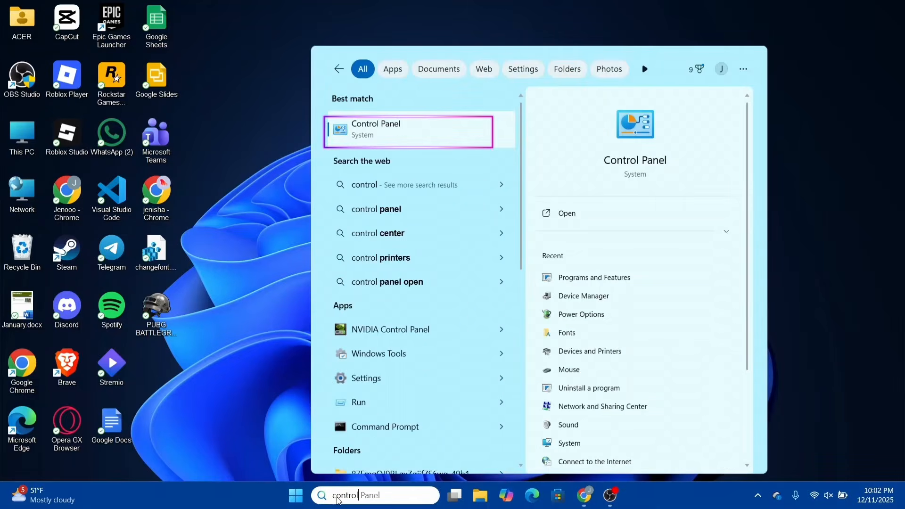
pyautogui.press('Return')
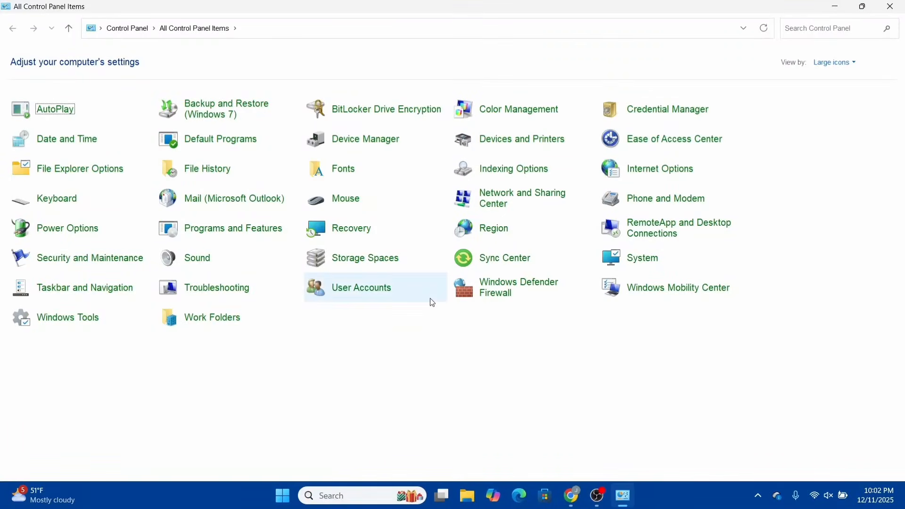
pyautogui.click(800, 27)
pyautogui.write('mai')
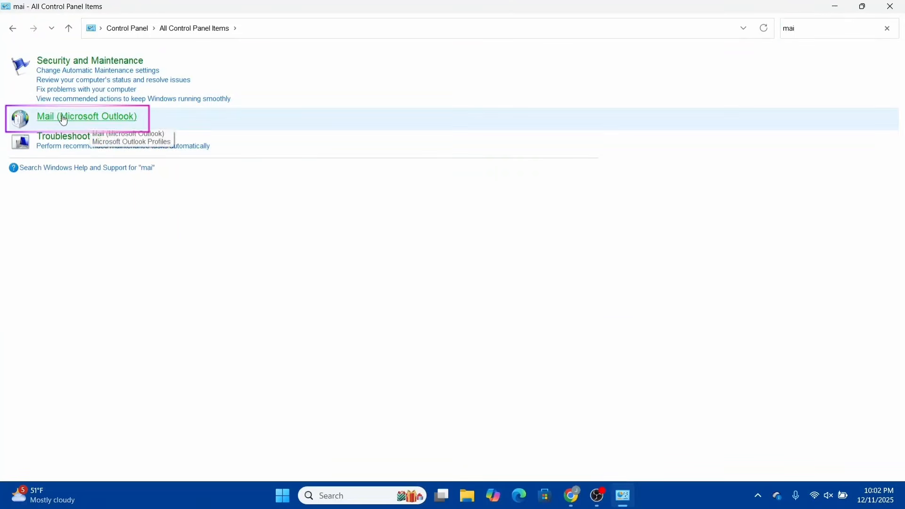
pyautogui.click(47, 121)
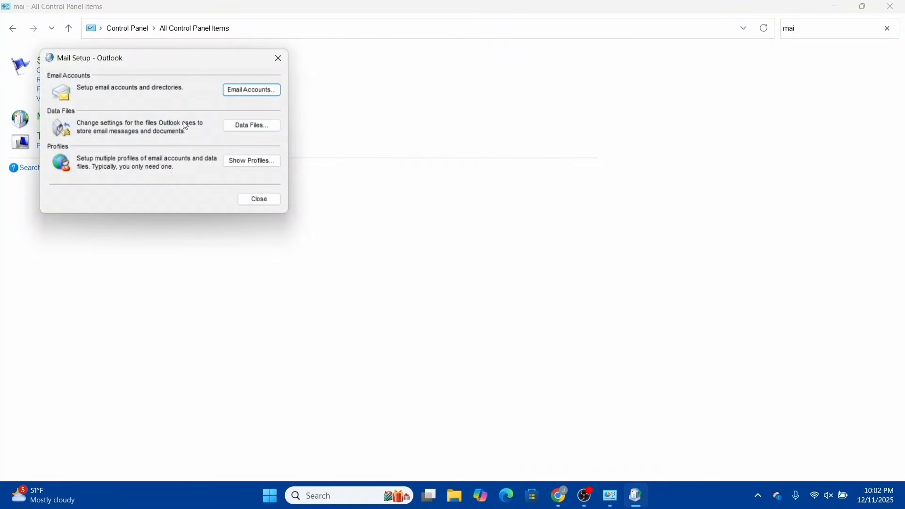
pyautogui.click(244, 93)
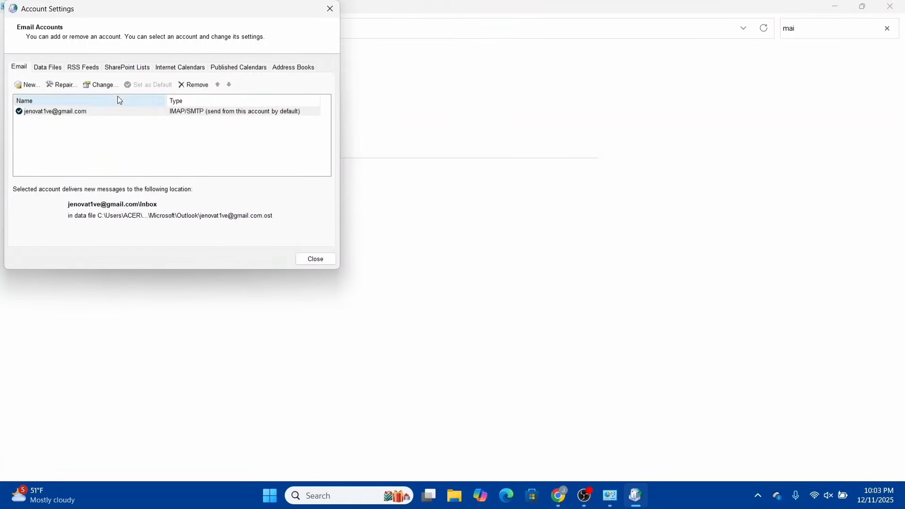
pyautogui.click(100, 114)
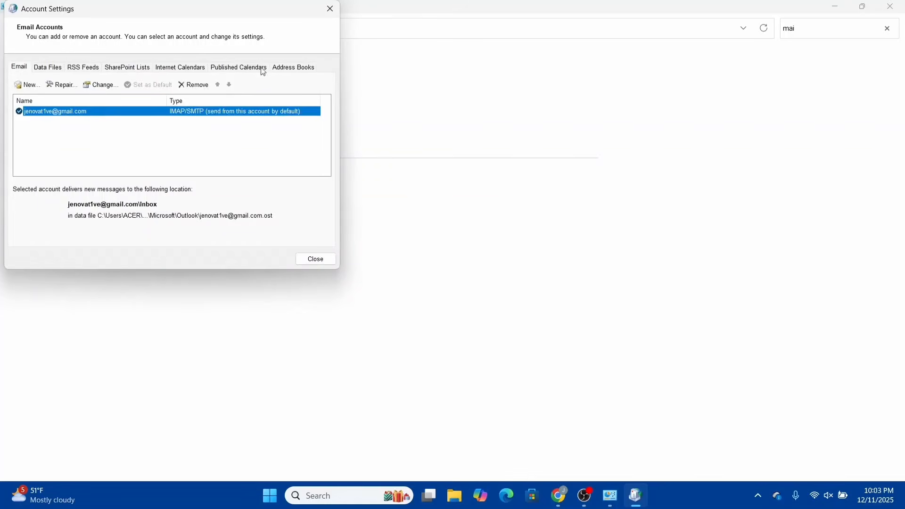
pyautogui.click(329, 9)
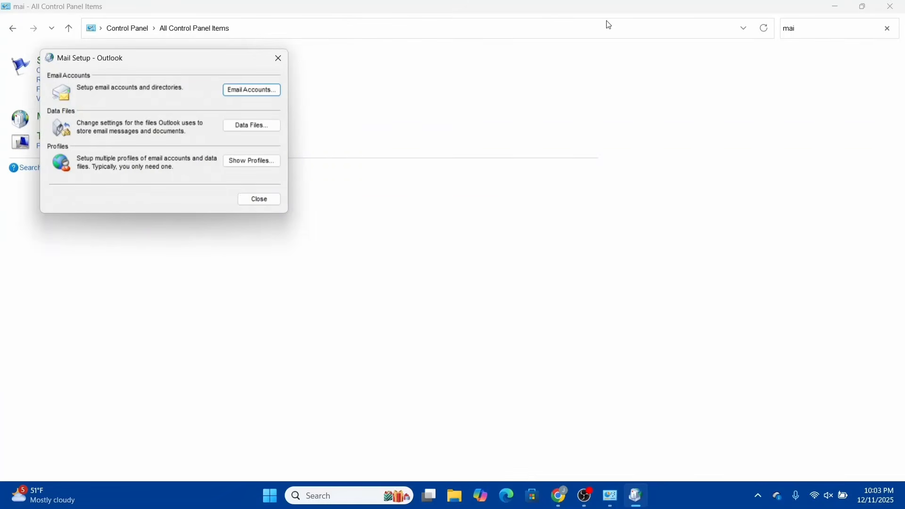
pyautogui.click(279, 56)
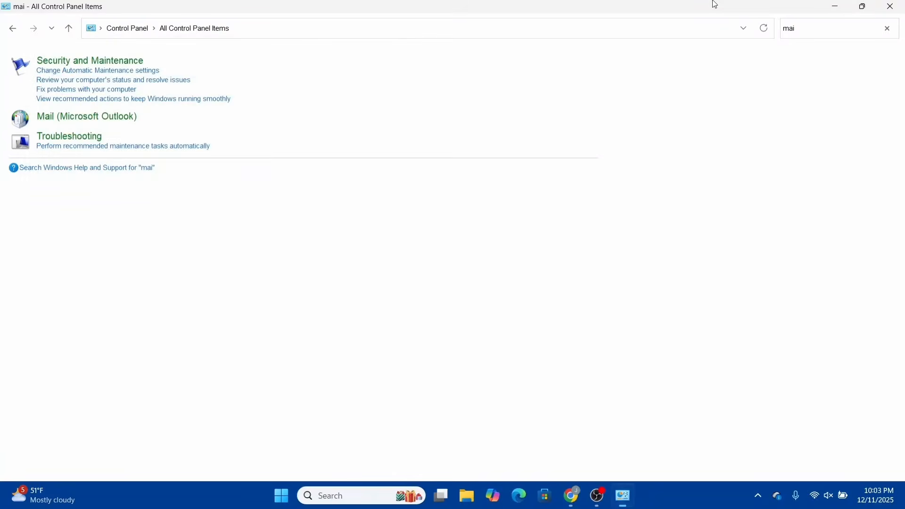
pyautogui.click(902, 4)
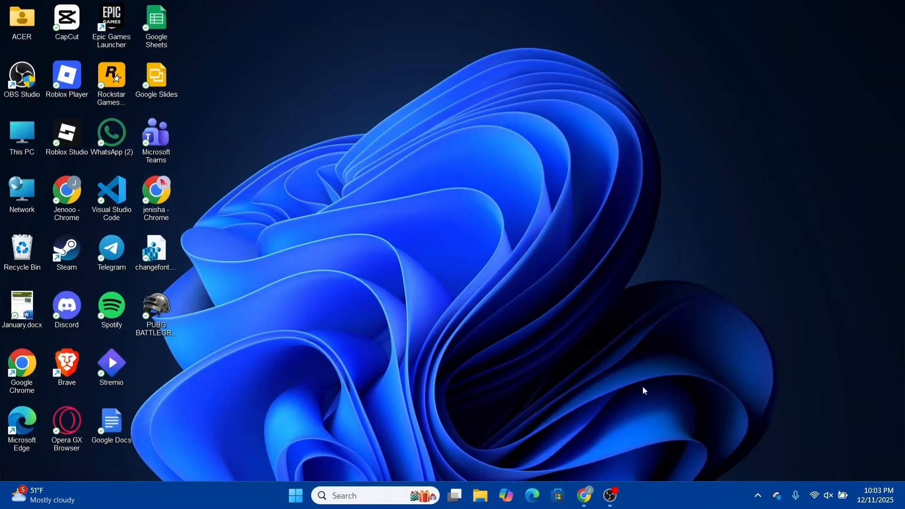